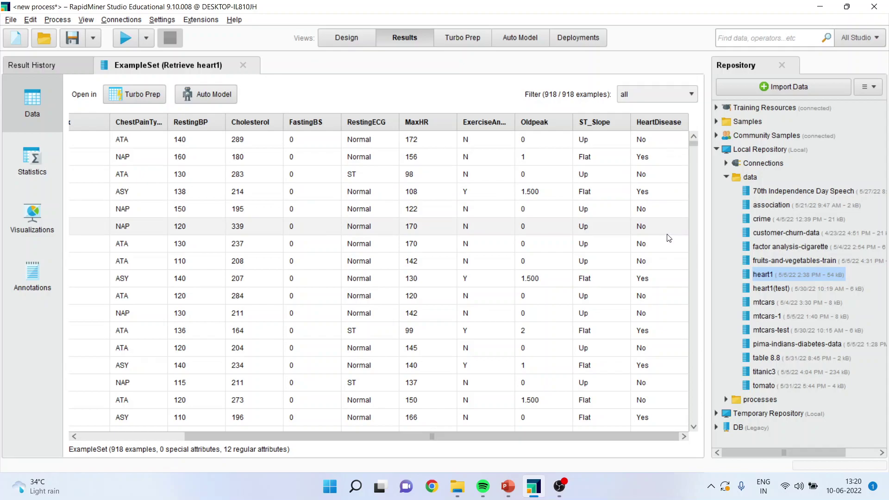
# - Leave the 918-example heart1 results and return to the Design view
pyautogui.click(352, 40)
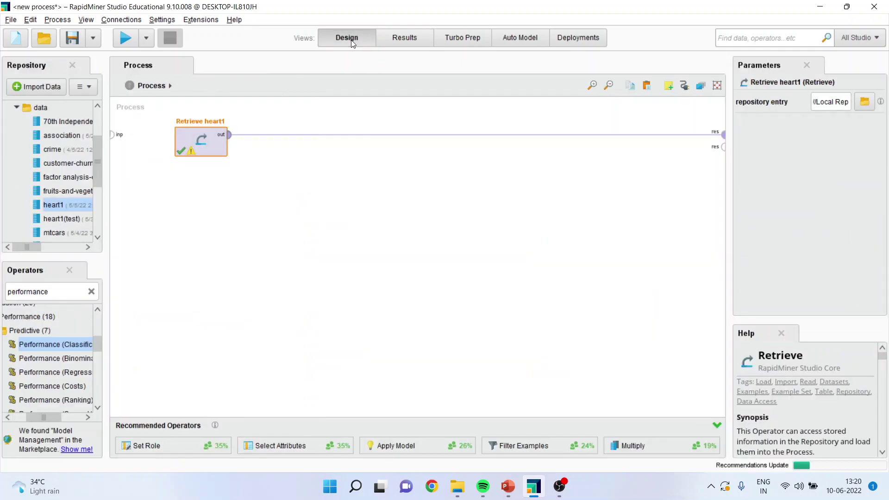
# - Search operators for 'select attribute' and place Select Attributes after Retrieve heart1
pyautogui.doubleClick(60, 295)
pyautogui.write('sele')
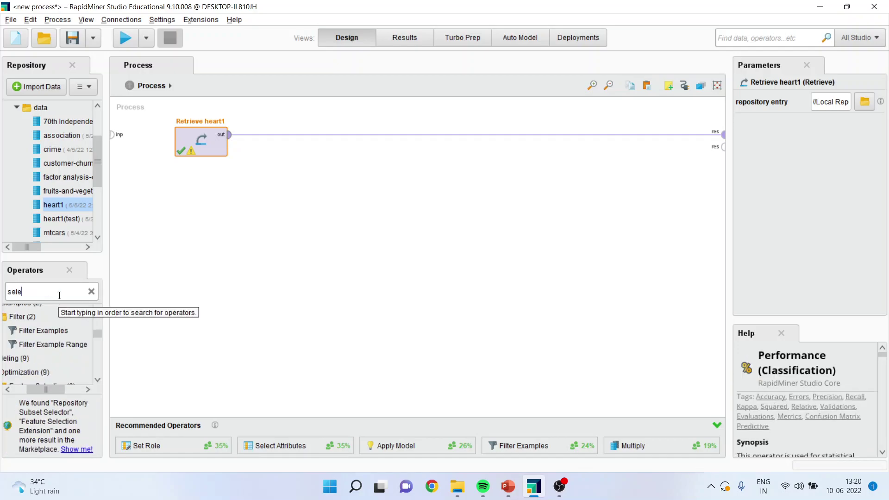
pyautogui.write('ct attrbiute')
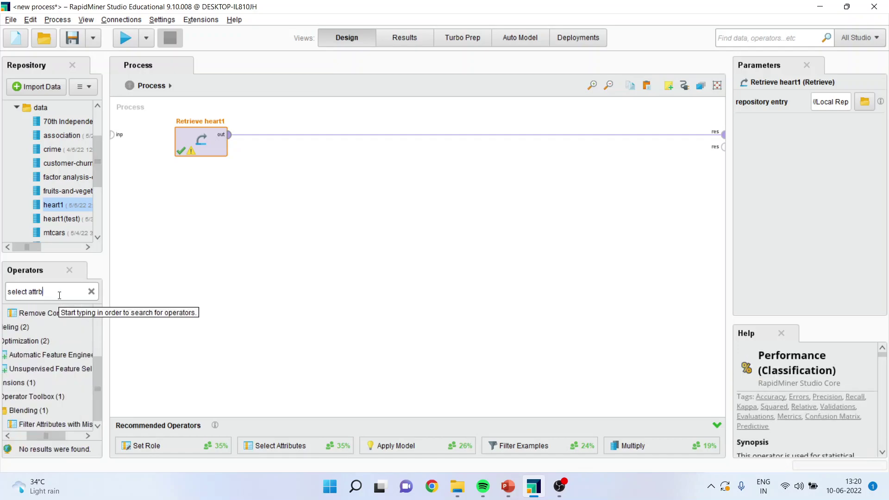
pyautogui.press('BackSpace')
pyautogui.press('BackSpace')
pyautogui.press('BackSpace')
pyautogui.press('BackSpace')
pyautogui.press('BackSpace')
pyautogui.write('ibut')
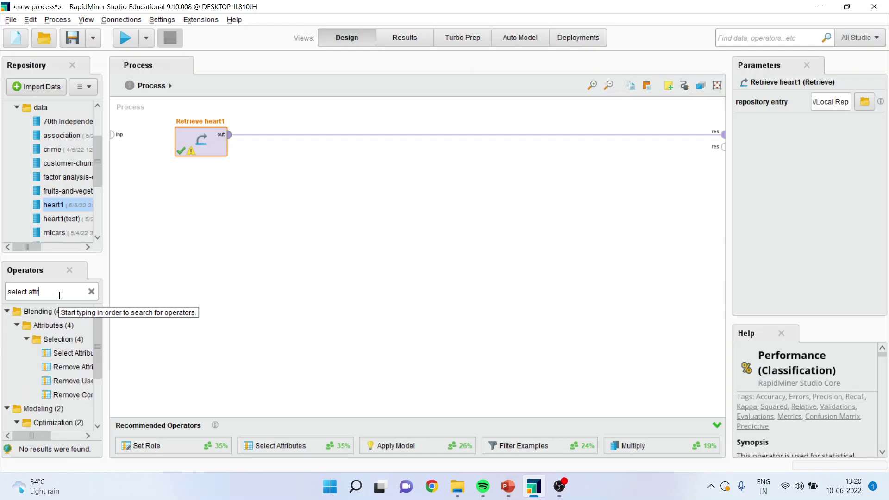
pyautogui.write('e')
pyautogui.moveTo(69, 353); pyautogui.dragTo(265, 134)
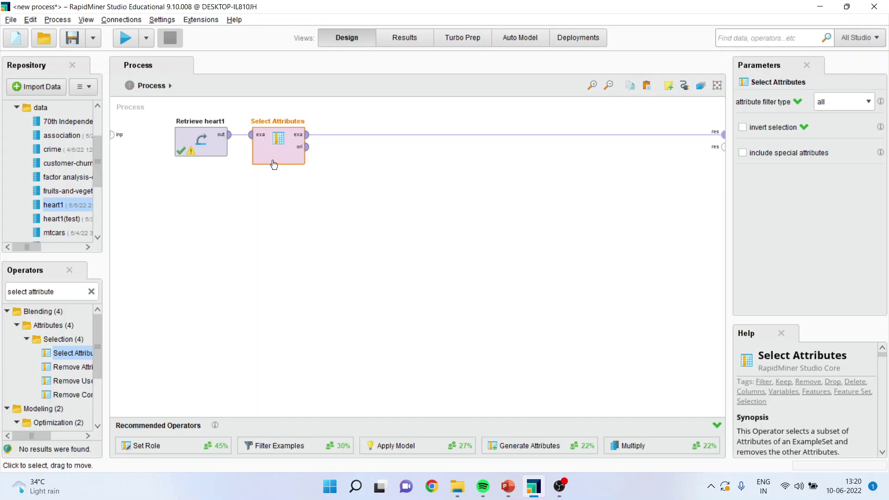
# - Set filter type to subset, keeping Age, Cholesterol, FastingBS, HeartDisease, Oldpeak and RestingBP
pyautogui.click(869, 101)
pyautogui.click(845, 136)
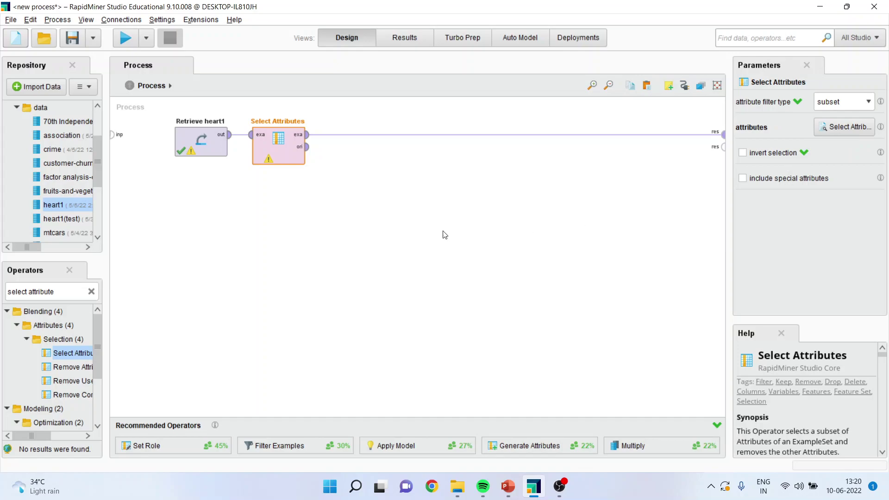
pyautogui.click(840, 128)
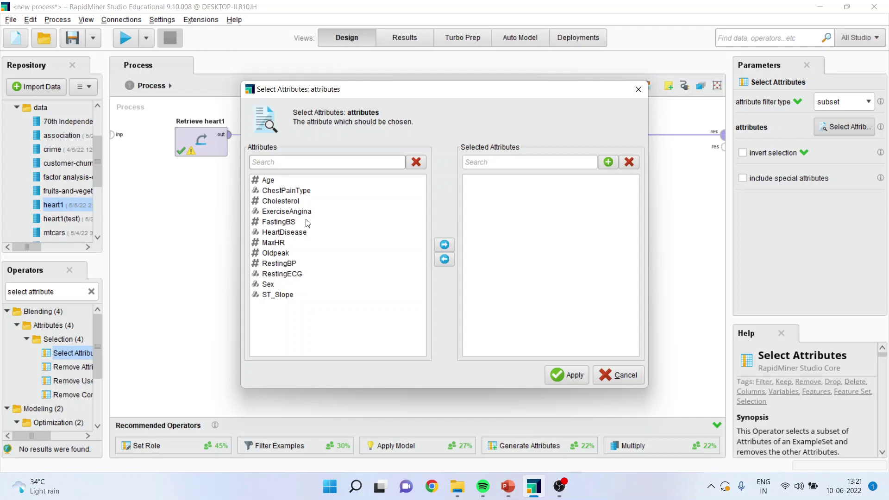
pyautogui.click(273, 181)
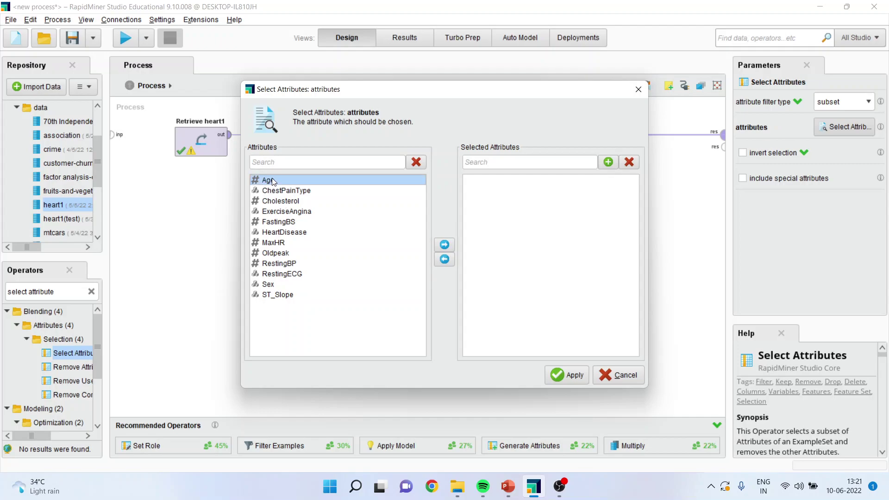
pyautogui.keyDown('ctrl'); pyautogui.click(292, 201); pyautogui.keyUp('ctrl')
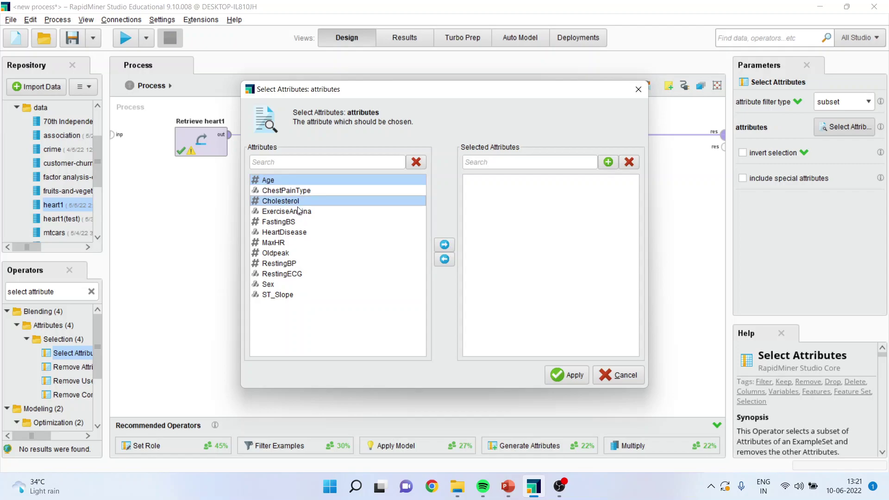
pyautogui.keyDown('ctrl'); pyautogui.click(321, 222); pyautogui.keyUp('ctrl')
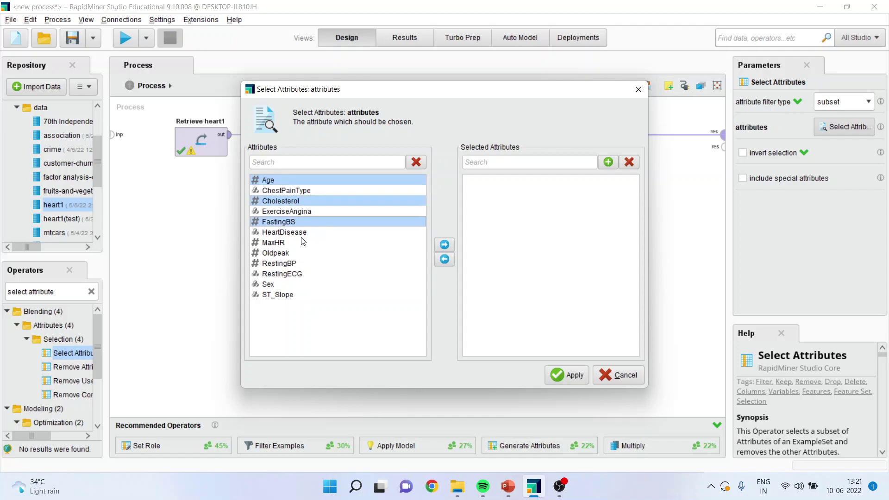
pyautogui.keyDown('ctrl'); pyautogui.click(300, 234); pyautogui.keyUp('ctrl')
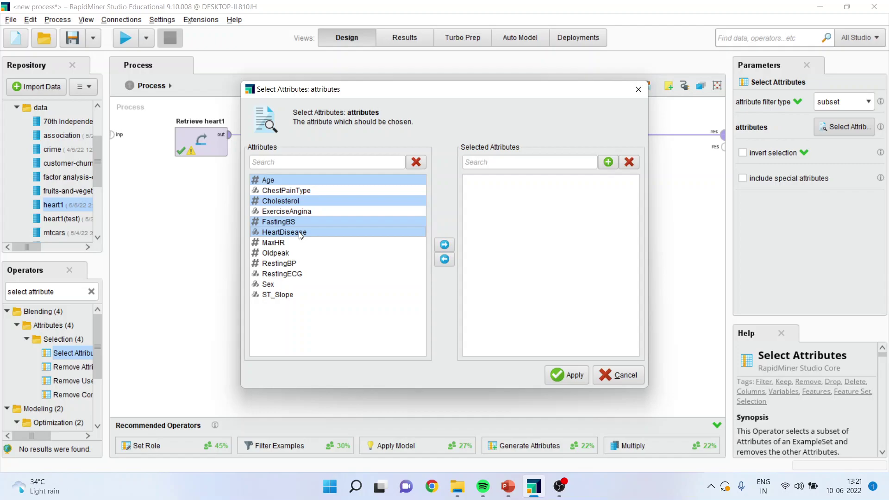
pyautogui.keyDown('ctrl'); pyautogui.click(288, 256); pyautogui.keyUp('ctrl')
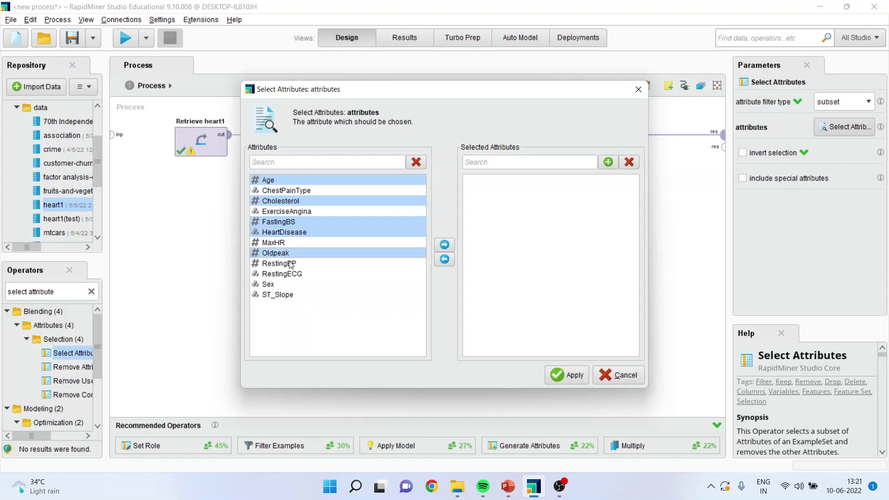
pyautogui.keyDown('ctrl'); pyautogui.click(291, 264); pyautogui.keyUp('ctrl')
pyautogui.click(453, 248)
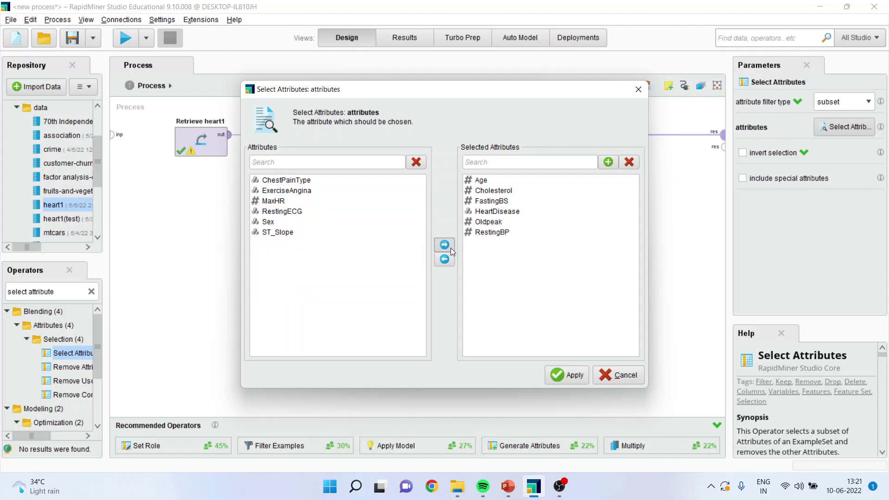
pyautogui.click(557, 377)
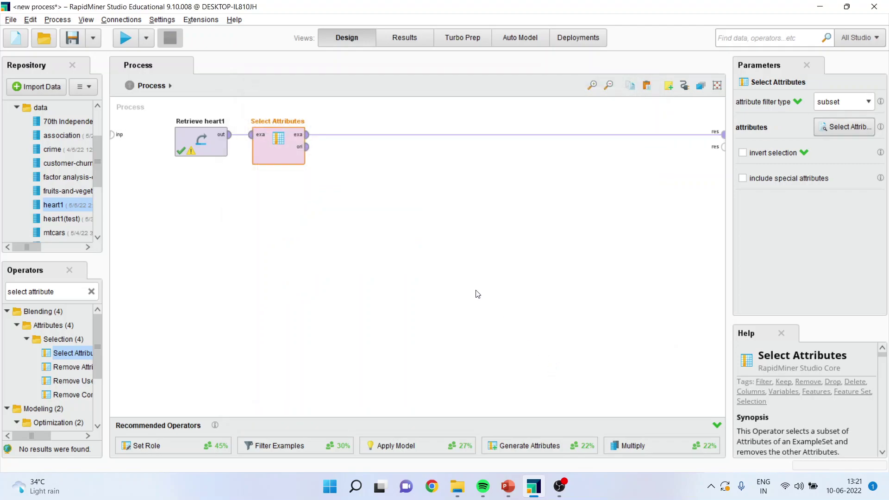
# - Insert a Set Role operator on the wire after Select Attributes
pyautogui.click(73, 294)
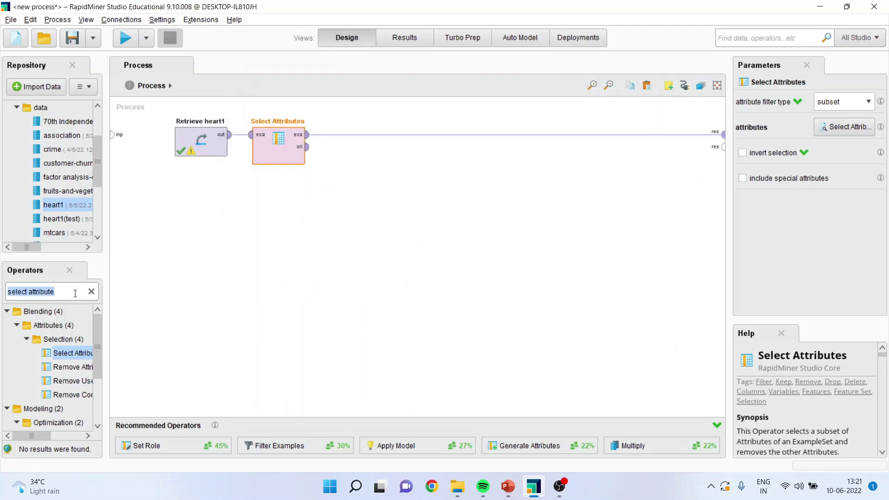
pyautogui.write('set role')
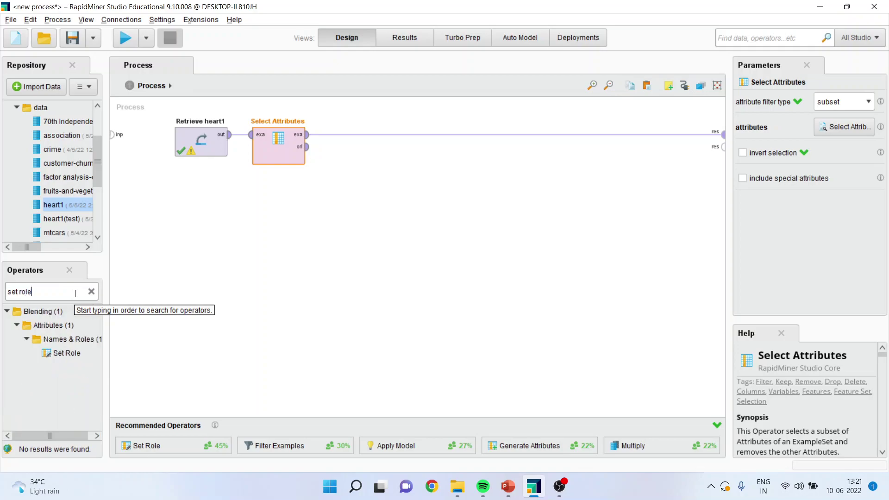
pyautogui.moveTo(69, 354); pyautogui.dragTo(111, 334)
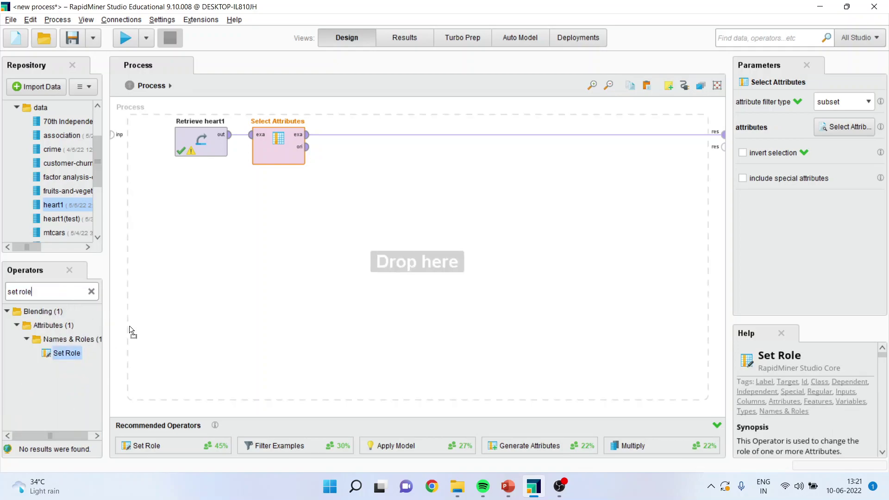
pyautogui.moveTo(365, 149); pyautogui.dragTo(352, 137)
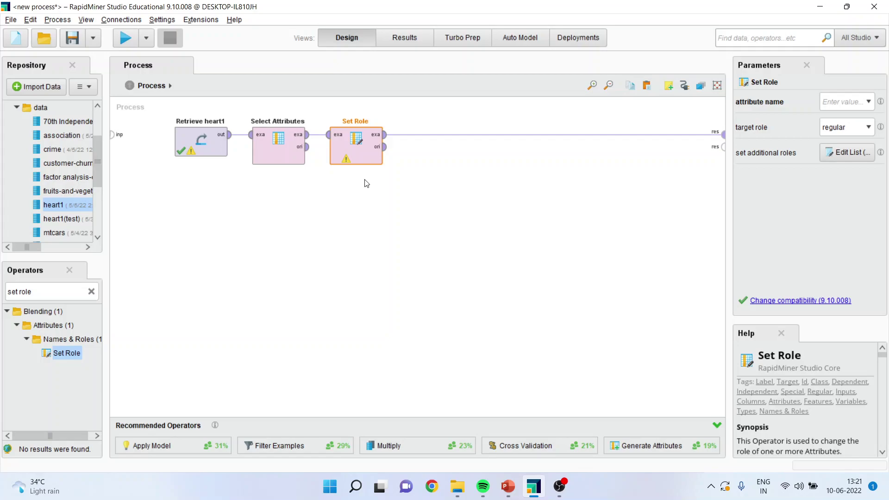
# - Set Role's attribute name to HeartDisease with target role label
pyautogui.click(869, 102)
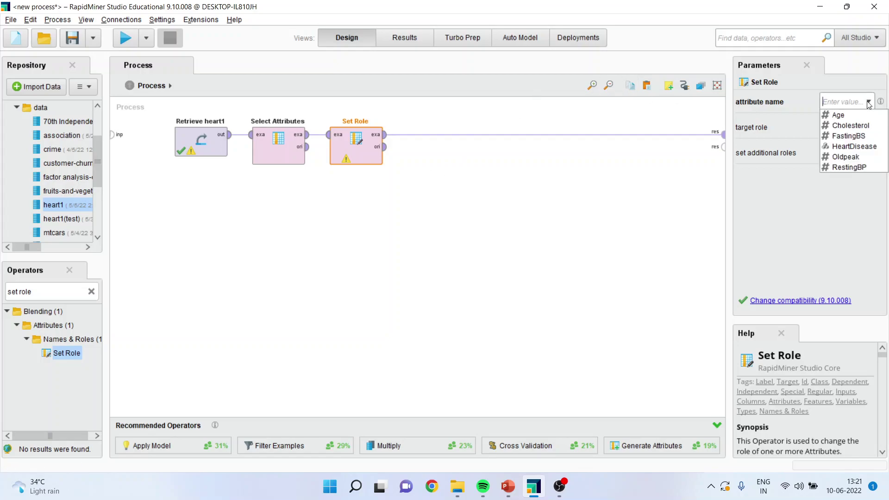
pyautogui.click(869, 146)
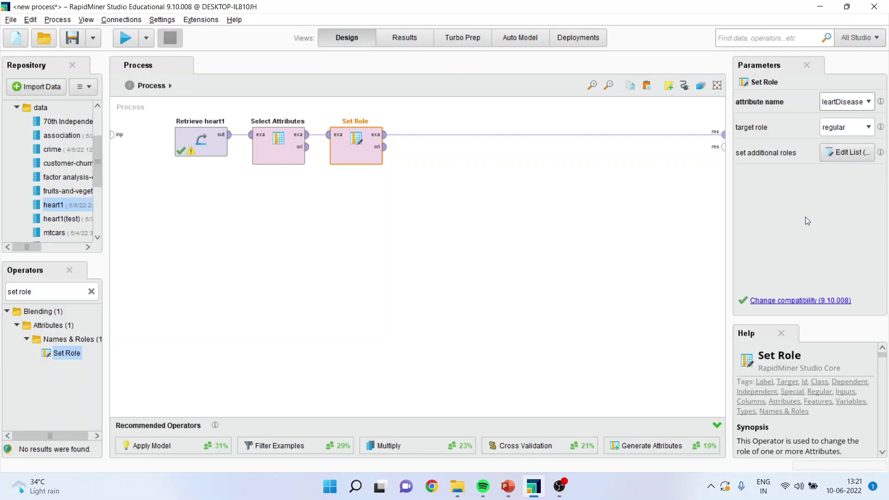
pyautogui.click(870, 128)
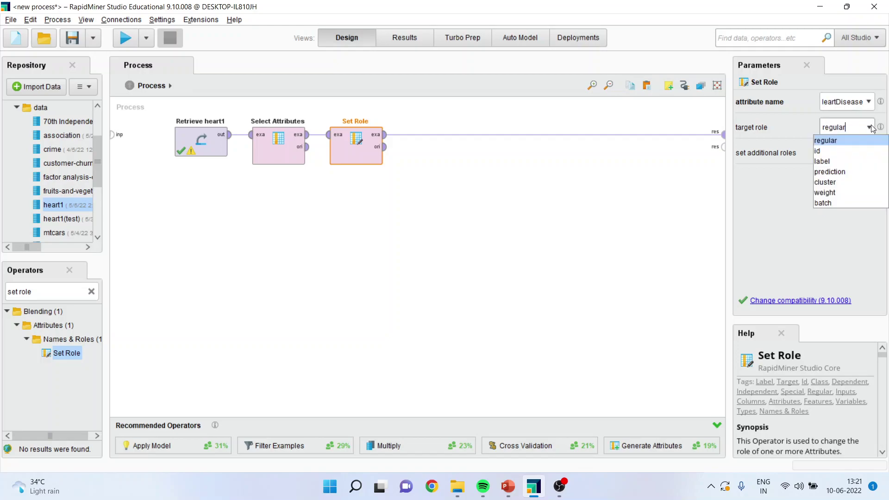
pyautogui.click(855, 160)
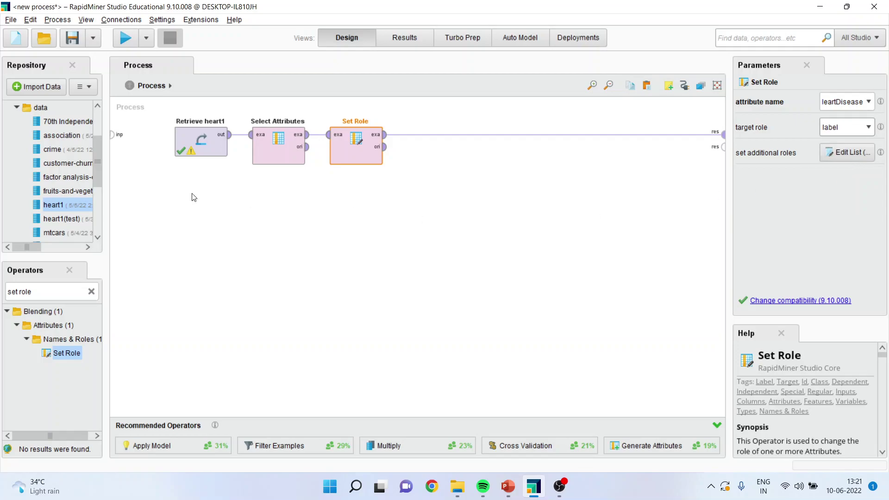
pyautogui.click(52, 295)
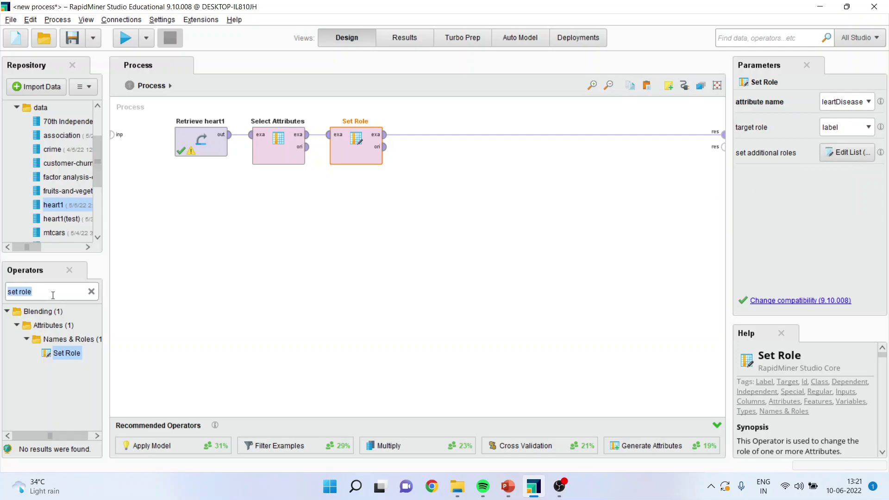
# - Insert Cross Validation after Set Role and remove its link to the result output
pyautogui.write('corss')
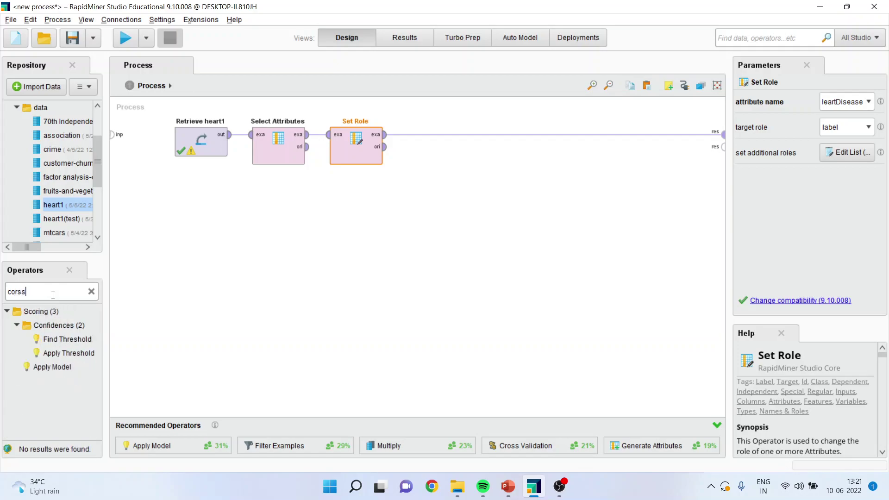
pyautogui.press('BackSpace')
pyautogui.press('BackSpace')
pyautogui.press('BackSpace')
pyautogui.press('BackSpace')
pyautogui.write('ros')
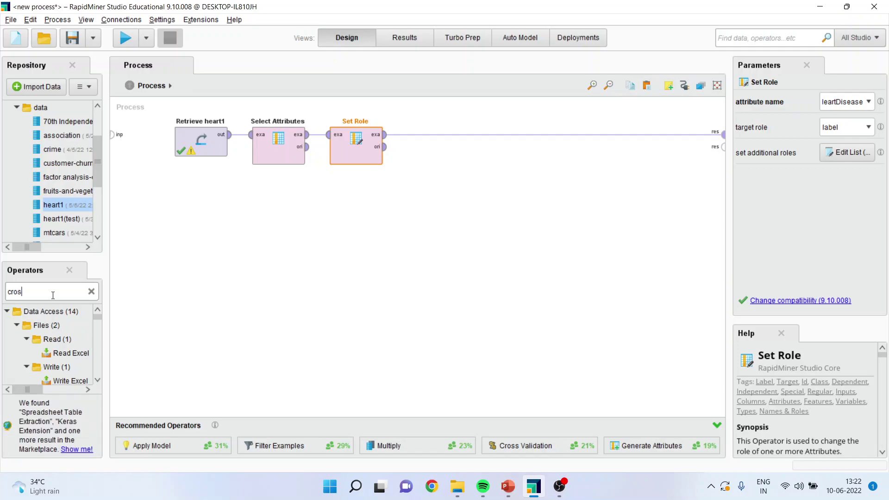
pyautogui.write('s valida')
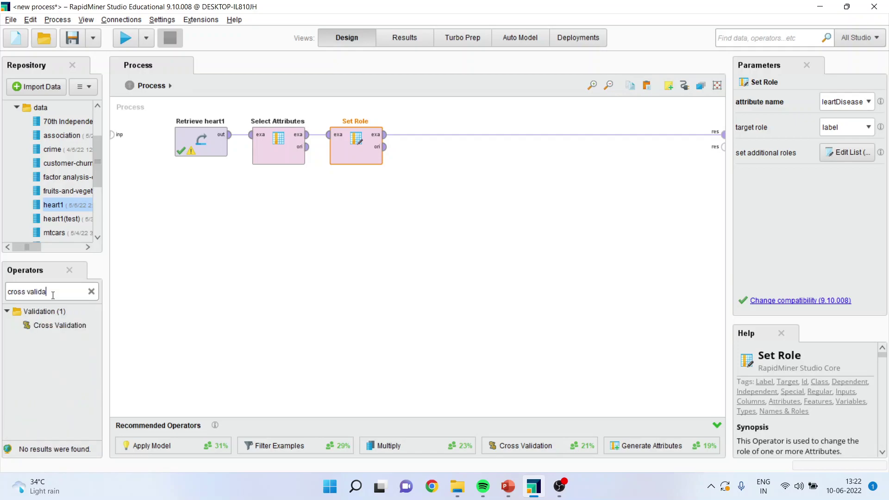
pyautogui.moveTo(61, 326); pyautogui.dragTo(357, 211)
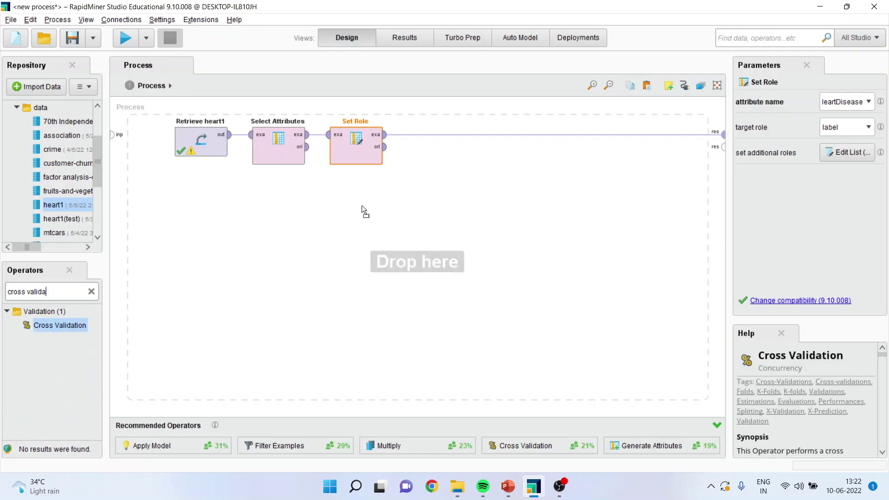
pyautogui.moveTo(421, 145); pyautogui.dragTo(423, 135)
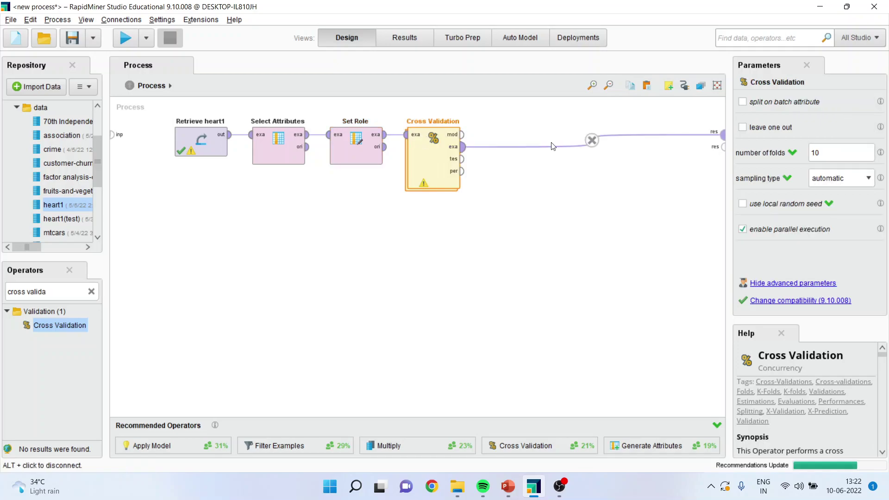
pyautogui.click(590, 139)
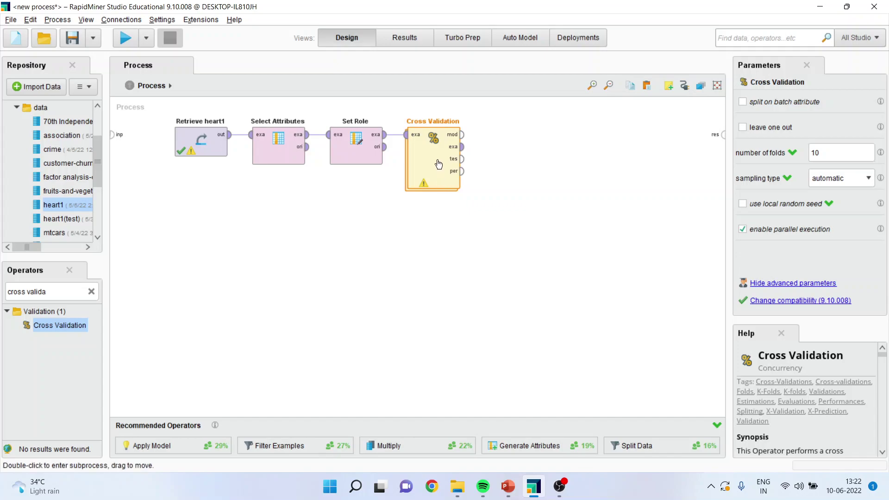
# - Inside Cross Validation, add a Random Forest operator to the Training side
pyautogui.doubleClick(420, 162)
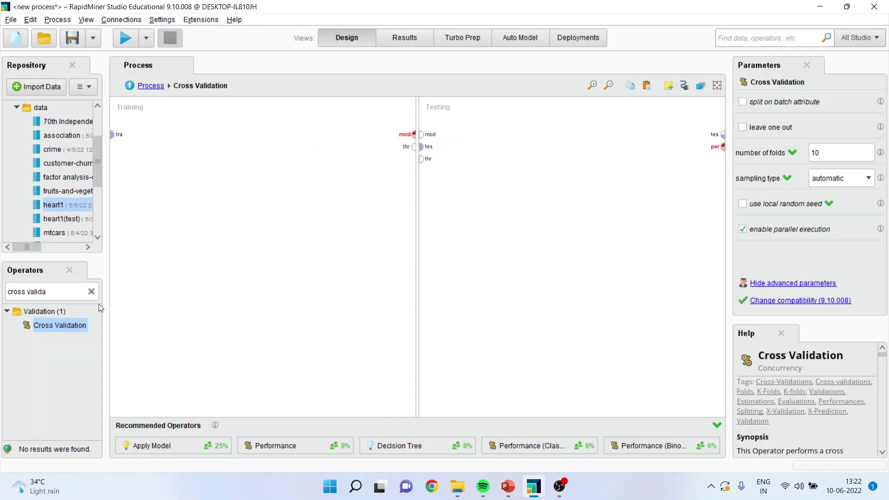
pyautogui.click(60, 293)
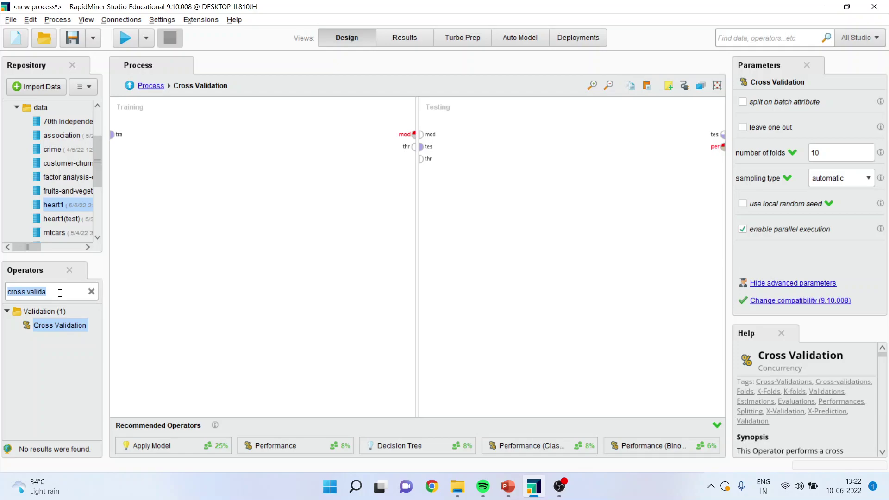
pyautogui.write('random f')
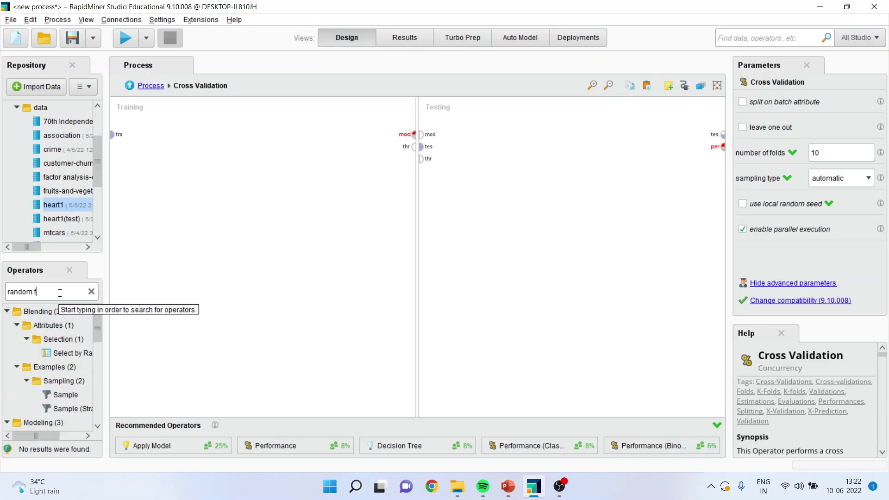
pyautogui.write('orest')
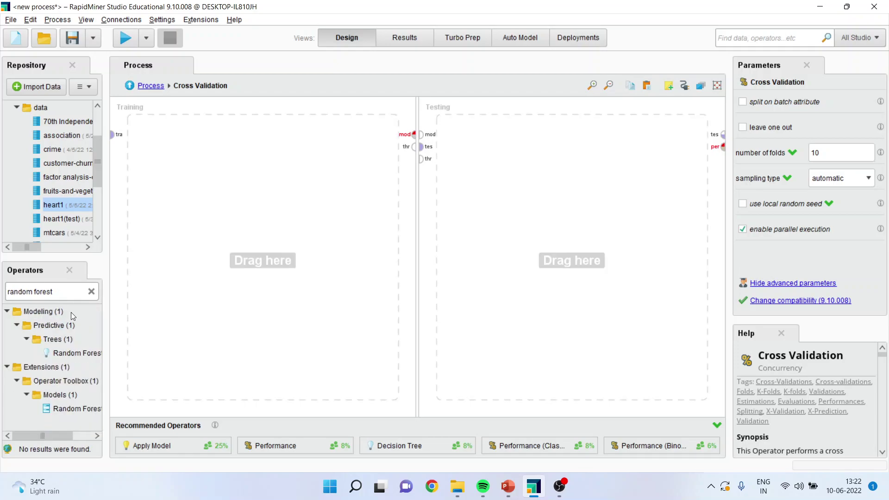
pyautogui.moveTo(74, 353); pyautogui.dragTo(213, 267)
pyautogui.moveTo(257, 146); pyautogui.dragTo(246, 149)
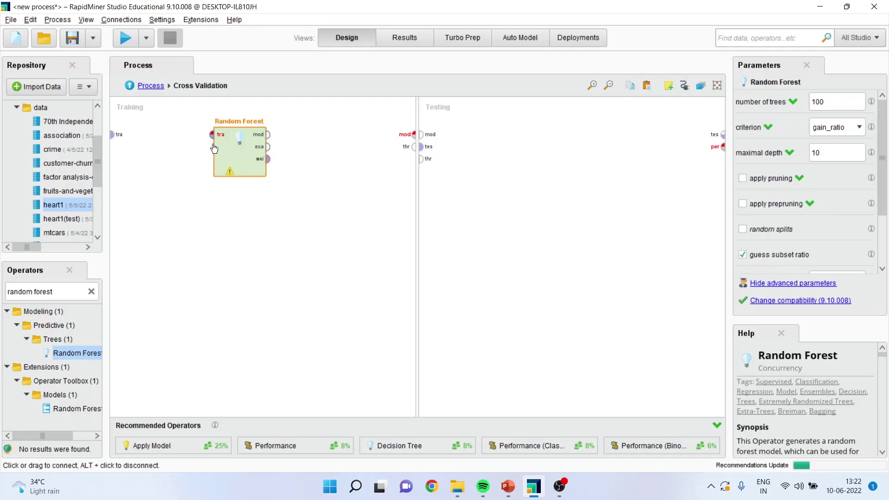
# - Wire training data into Random Forest, and its model and examples to the testing side
pyautogui.click(114, 134)
pyautogui.click(211, 135)
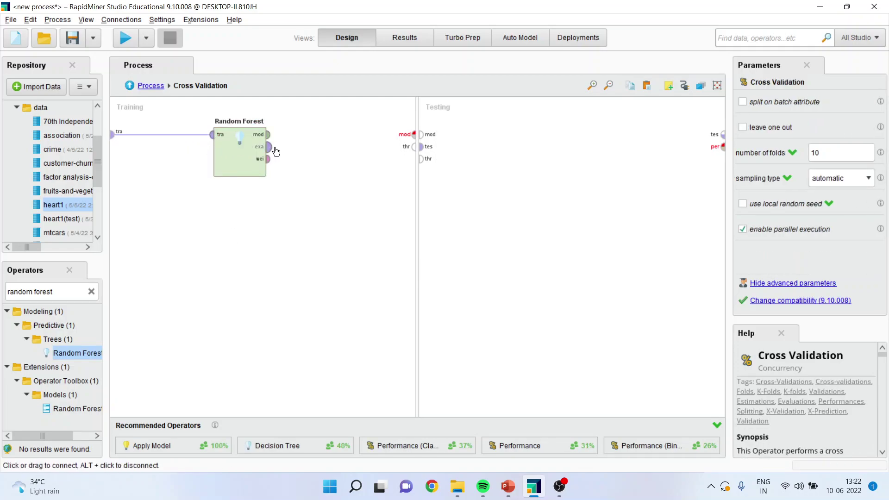
pyautogui.click(269, 135)
pyautogui.click(415, 135)
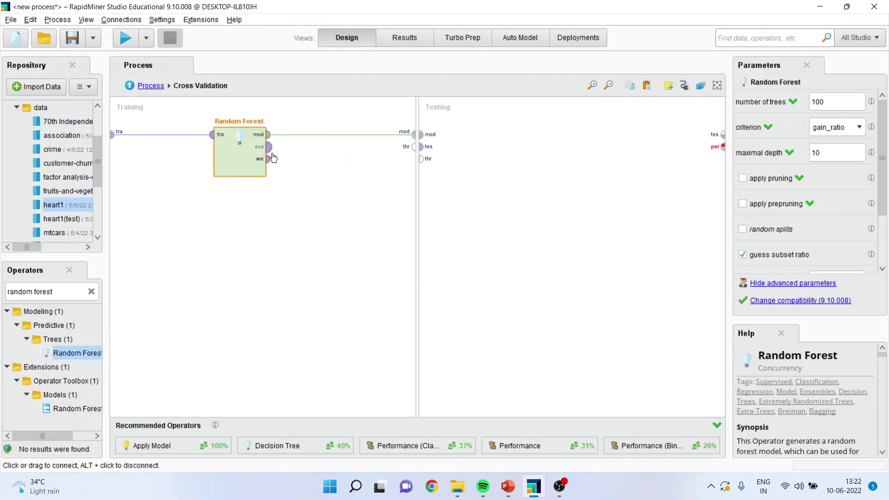
pyautogui.click(268, 147)
pyautogui.click(414, 147)
pyautogui.click(414, 147)
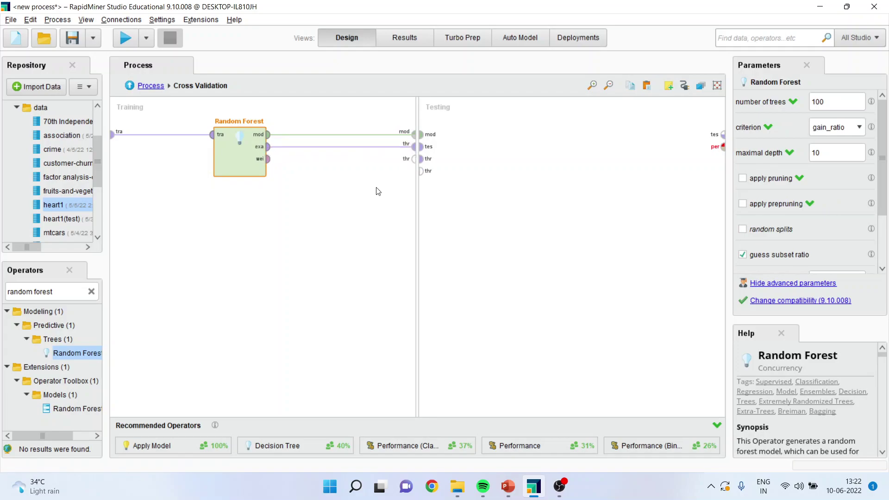
pyautogui.click(55, 291)
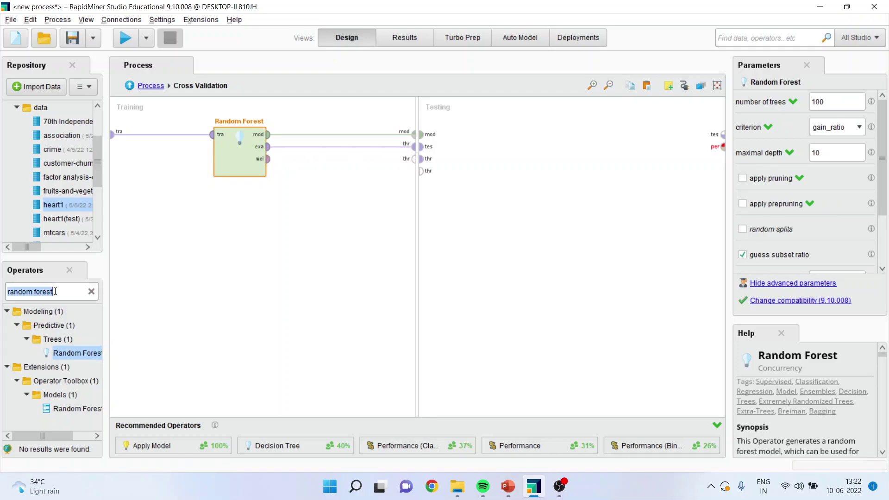
# - Add Apply Model to the Testing side, fed by the model and test data
pyautogui.write('apply ')
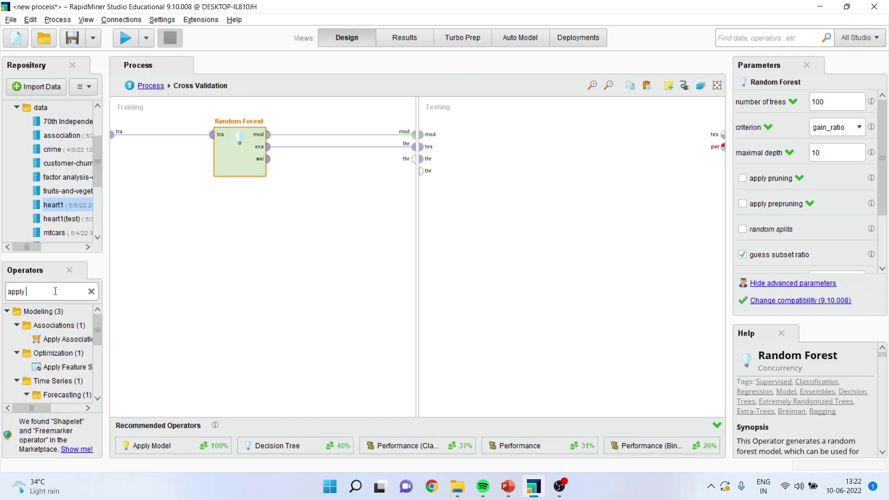
pyautogui.write('model')
pyautogui.moveTo(53, 381); pyautogui.dragTo(357, 207)
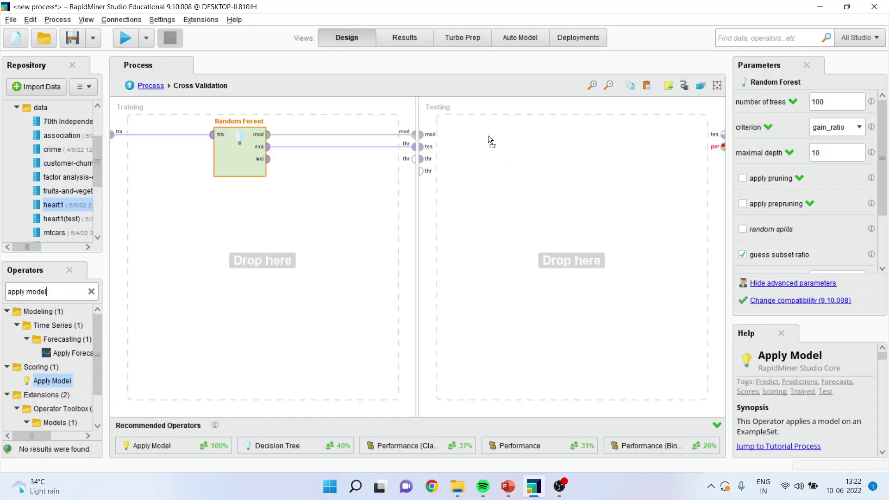
pyautogui.moveTo(488, 135); pyautogui.dragTo(488, 135)
pyautogui.click(420, 135)
pyautogui.click(444, 135)
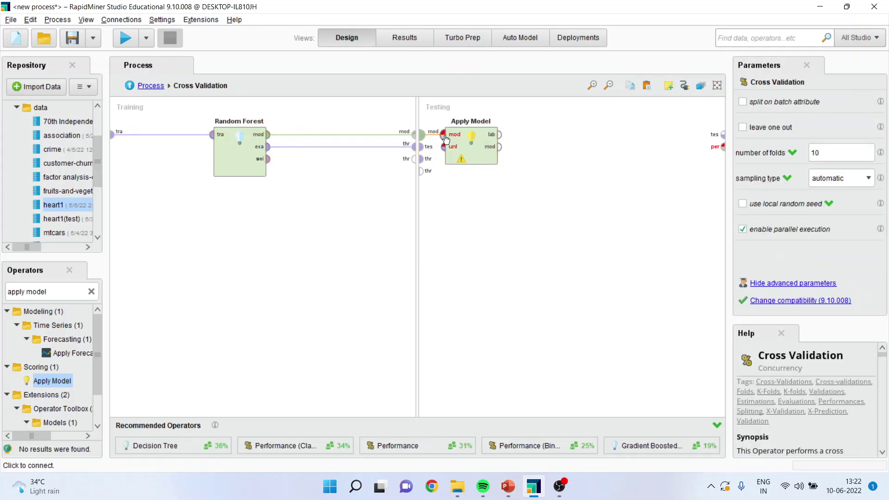
pyautogui.click(420, 146)
pyautogui.click(444, 147)
pyautogui.click(485, 148)
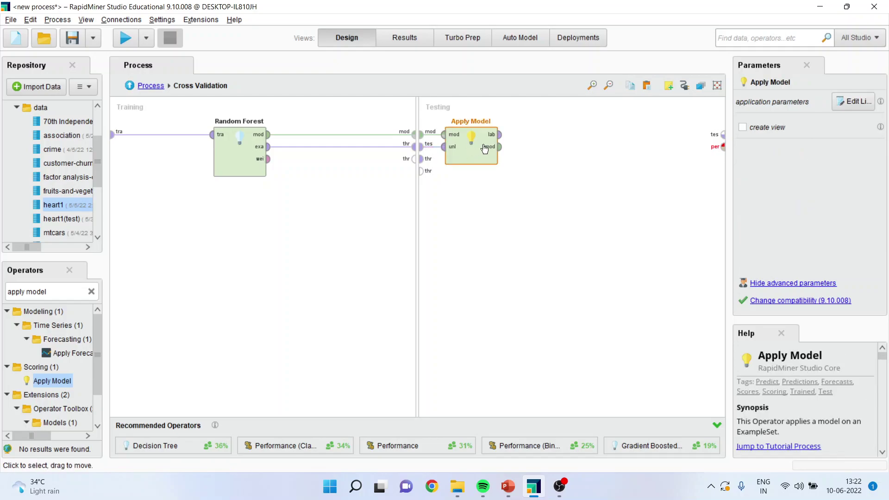
pyautogui.moveTo(484, 148); pyautogui.dragTo(523, 149)
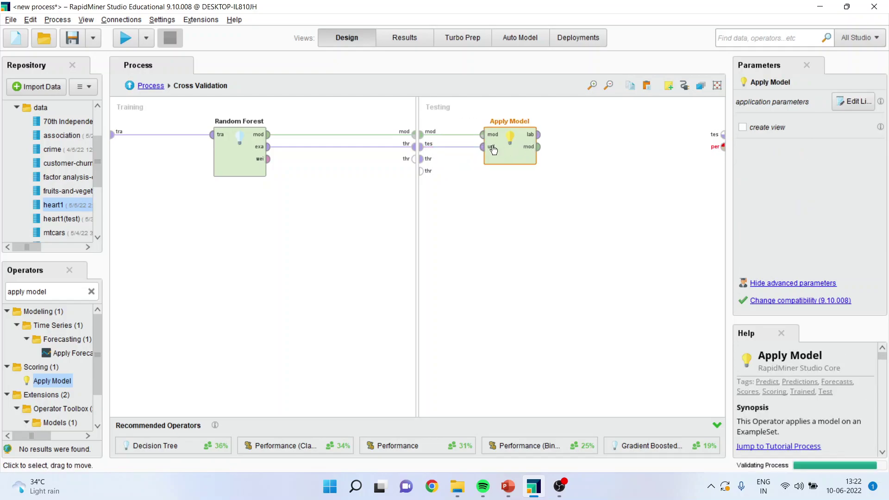
# - Add a Performance (Classification) operator to the Testing side after Apply Model
pyautogui.click(67, 293)
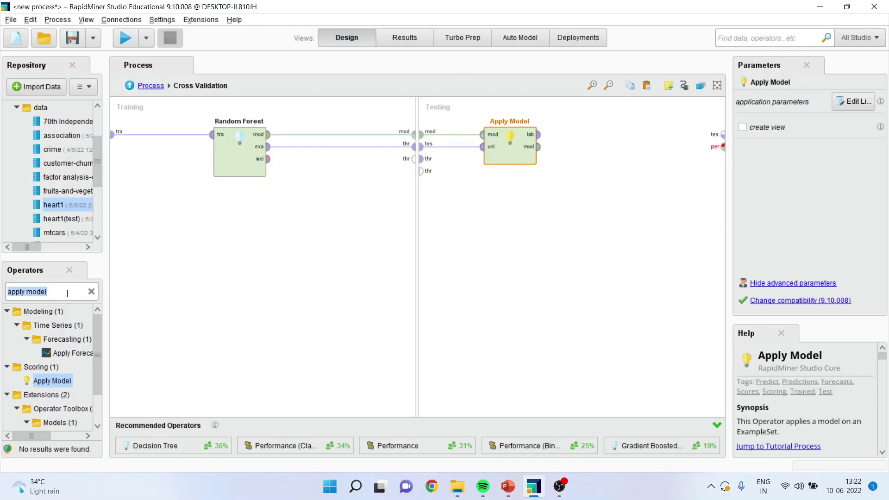
pyautogui.write('performance')
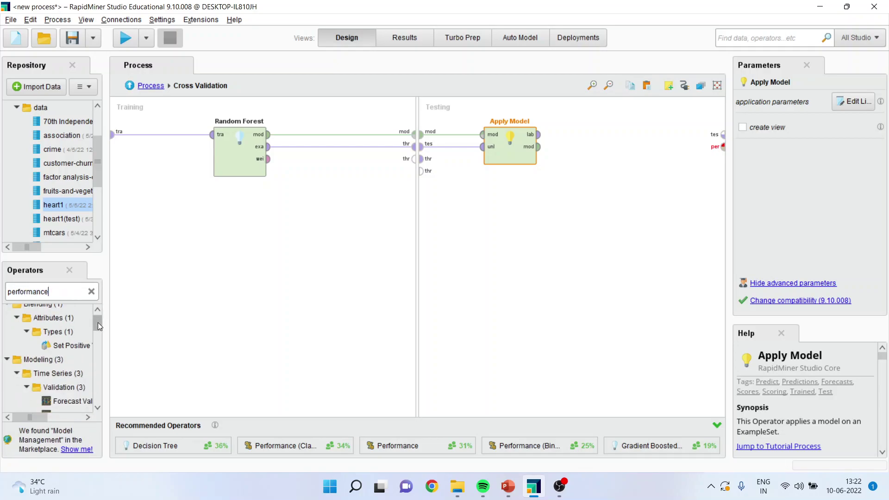
pyautogui.moveTo(30, 417); pyautogui.dragTo(52, 419)
pyautogui.moveTo(57, 368); pyautogui.dragTo(527, 183)
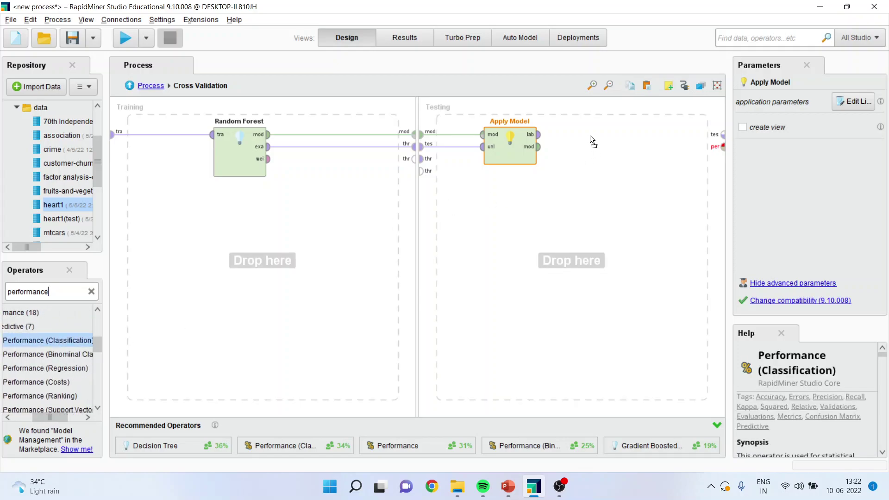
pyautogui.moveTo(592, 139); pyautogui.dragTo(592, 140)
# - Feed Apply Model's labelled data into Performance and wire its outputs to per and tes
pyautogui.click(539, 135)
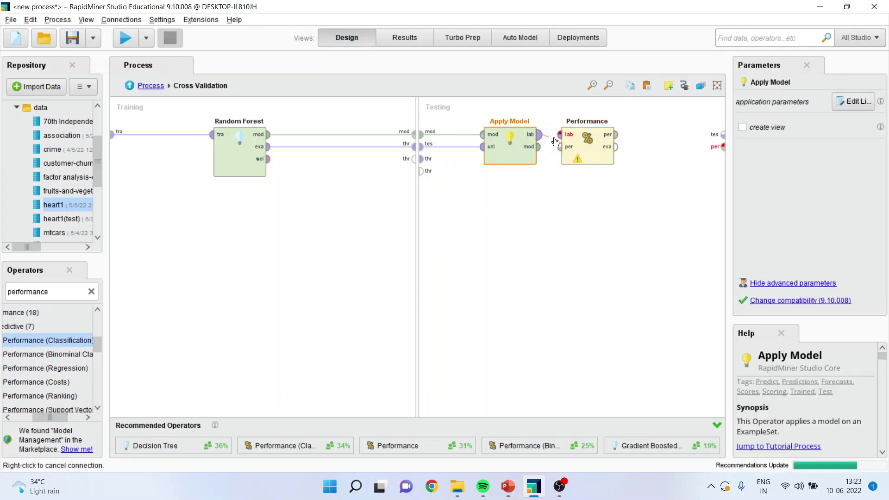
pyautogui.click(560, 134)
pyautogui.click(617, 135)
pyautogui.click(724, 147)
pyautogui.click(616, 146)
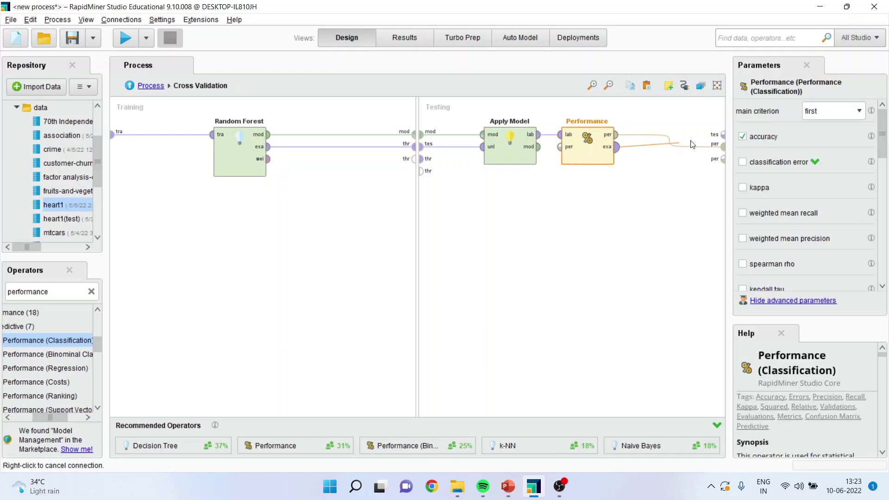
pyautogui.click(723, 135)
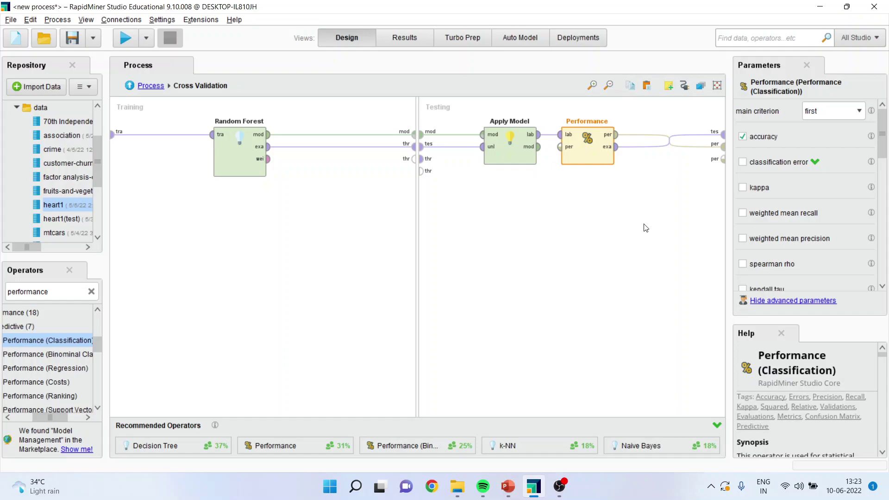
# - In the main process, add a Retrieve heart1(test) operator from the repository below the chain
pyautogui.click(130, 87)
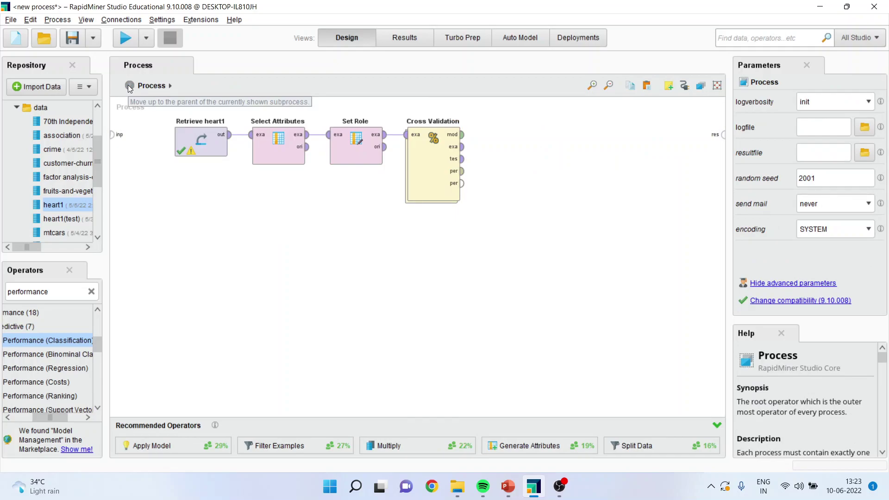
pyautogui.click(82, 222)
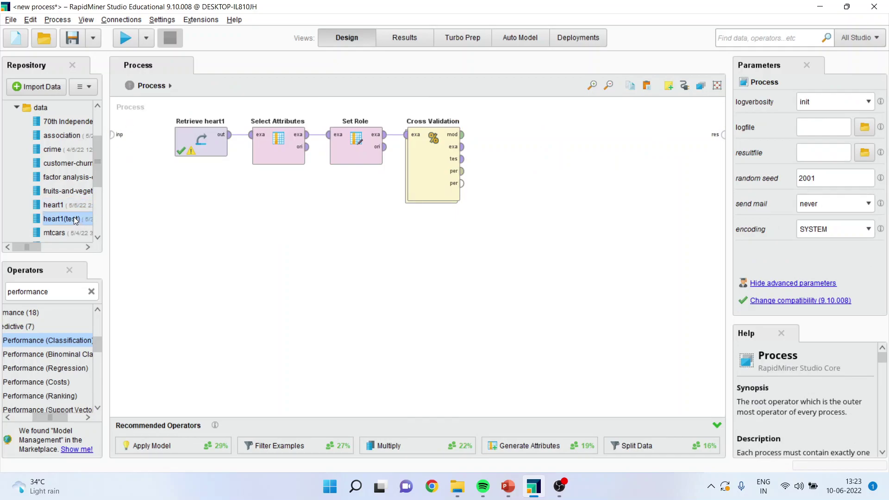
pyautogui.moveTo(72, 219); pyautogui.dragTo(160, 248)
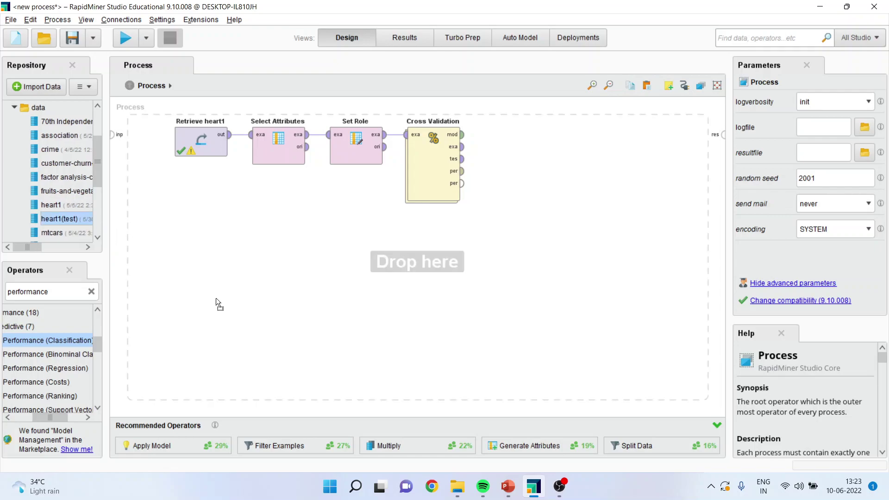
pyautogui.moveTo(215, 298); pyautogui.dragTo(216, 298)
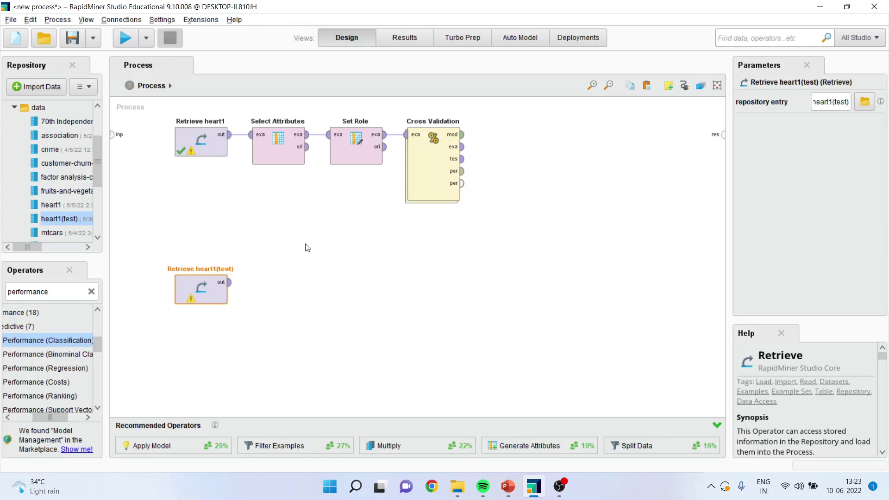
# - Copy Select Attributes and Set Role together and paste duplicates of both
pyautogui.click(277, 155)
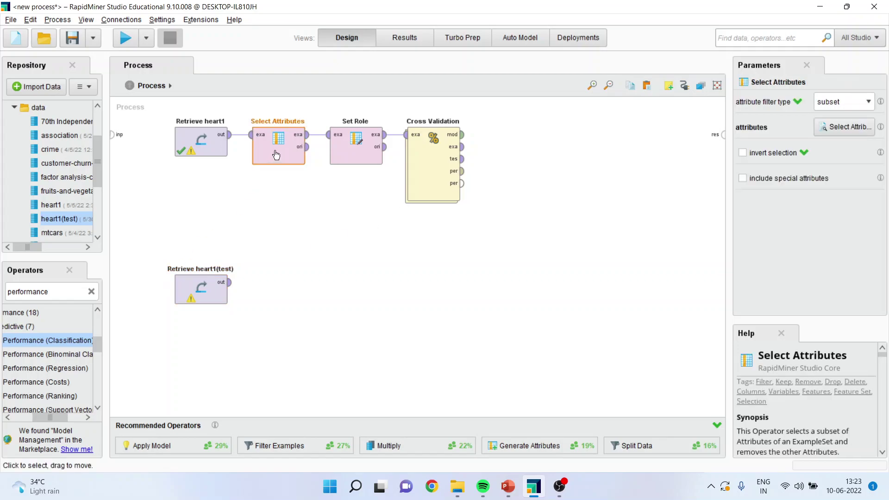
pyautogui.keyDown('ctrl'); pyautogui.click(355, 156); pyautogui.keyUp('ctrl')
pyautogui.rightClick(355, 156)
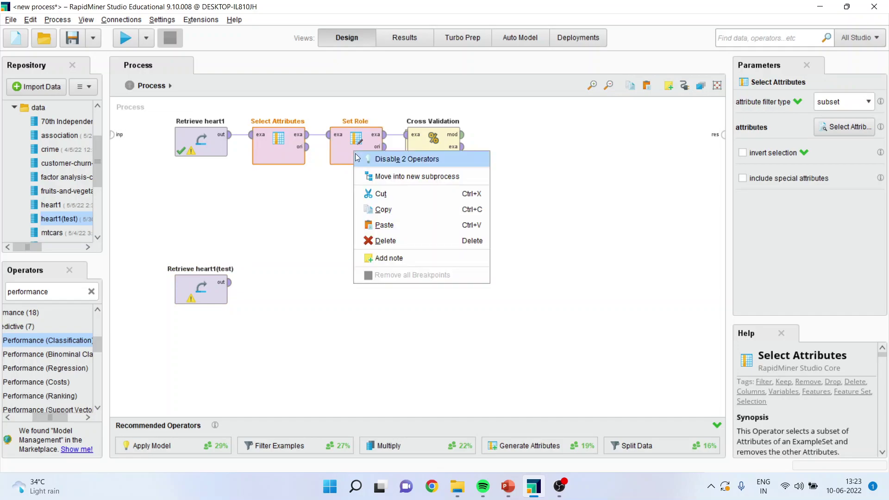
pyautogui.click(387, 208)
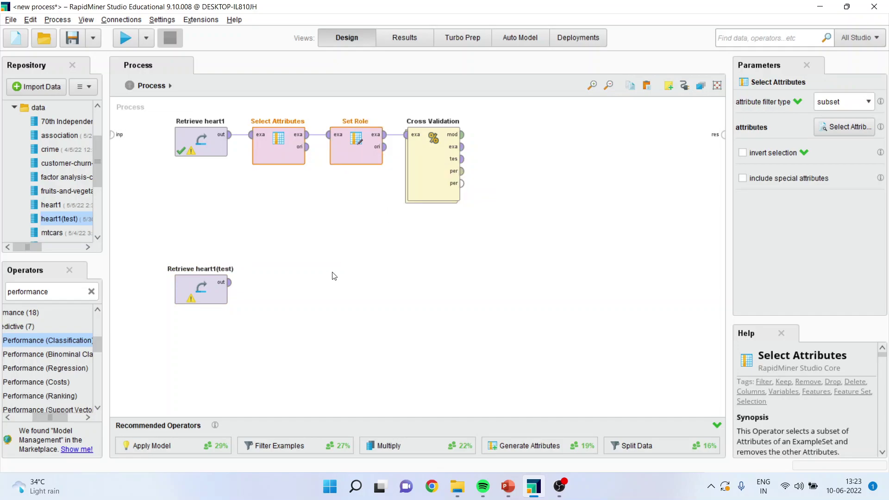
pyautogui.hotkey('ctrl', 'v')
# - Chain heart1(test) through Select Attributes (2) and Set Role (2), then add Apply Model after it
pyautogui.moveTo(229, 282); pyautogui.dragTo(251, 282)
pyautogui.moveTo(307, 282); pyautogui.dragTo(330, 282)
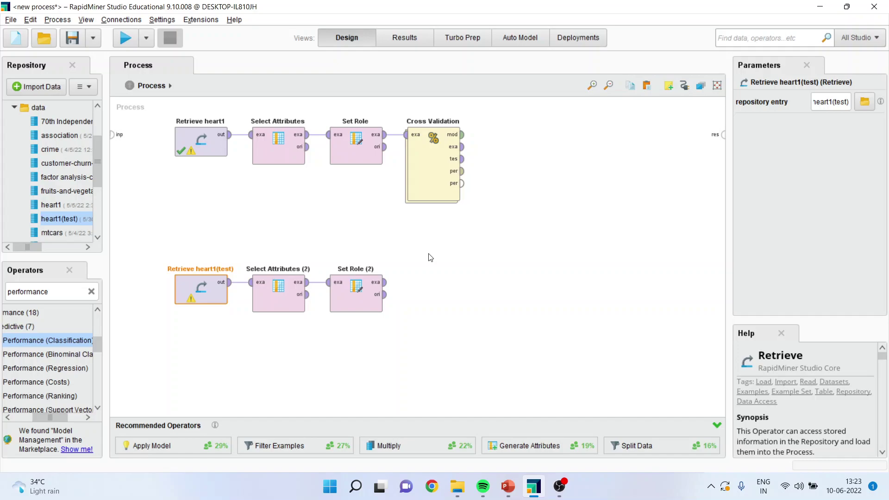
pyautogui.doubleClick(61, 293)
pyautogui.write('appl')
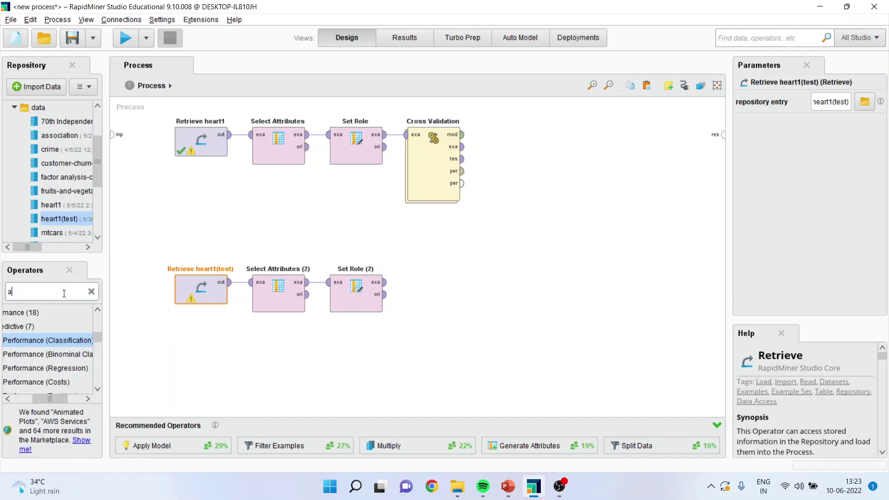
pyautogui.write('model')
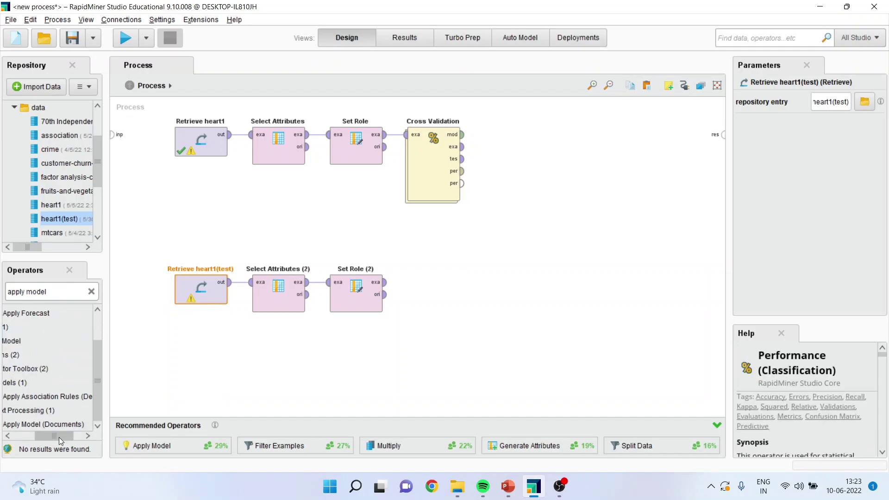
pyautogui.moveTo(59, 437); pyautogui.dragTo(32, 432)
pyautogui.moveTo(51, 342); pyautogui.dragTo(136, 344)
pyautogui.moveTo(496, 287); pyautogui.dragTo(488, 281)
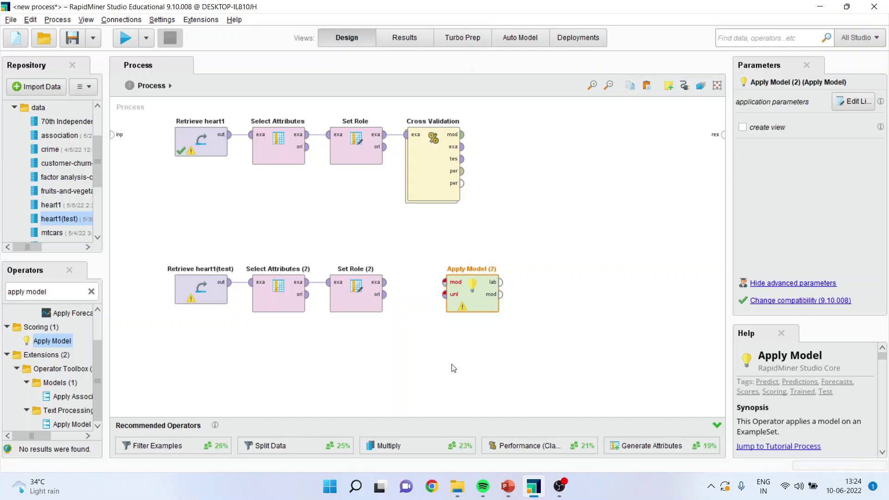
# - Feed Cross Validation's model and prepared test data into Apply Model (2), both outputs to res
pyautogui.click(462, 134)
pyautogui.click(444, 282)
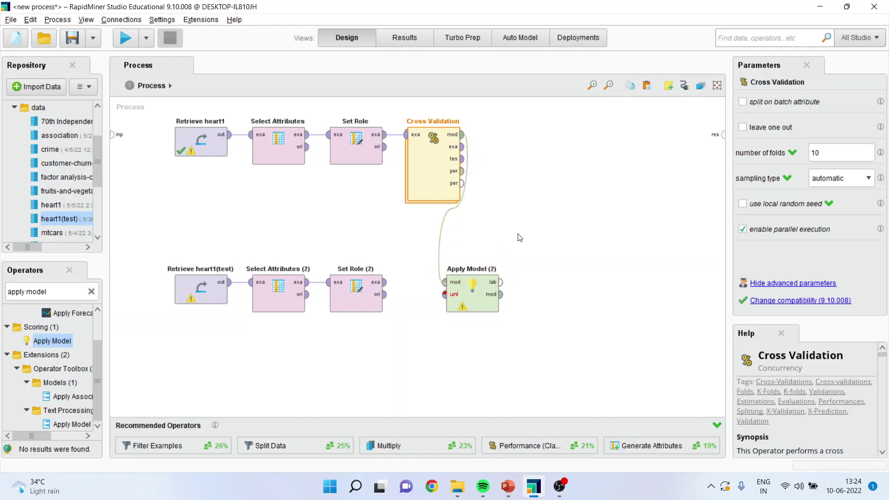
pyautogui.click(384, 282)
pyautogui.click(445, 294)
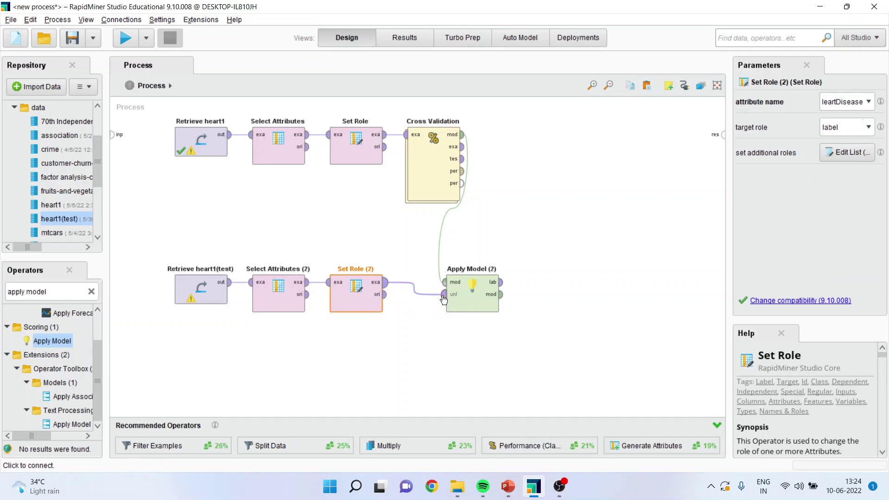
pyautogui.click(502, 282)
pyautogui.click(723, 135)
pyautogui.click(501, 294)
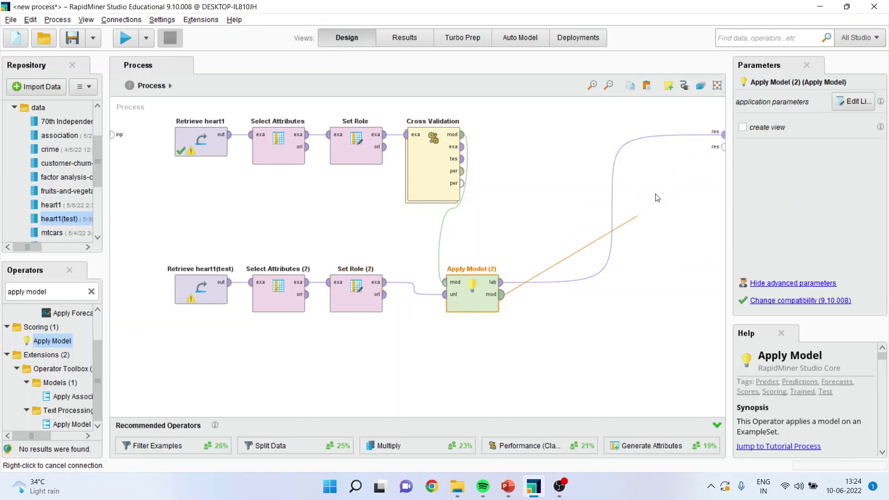
pyautogui.click(723, 148)
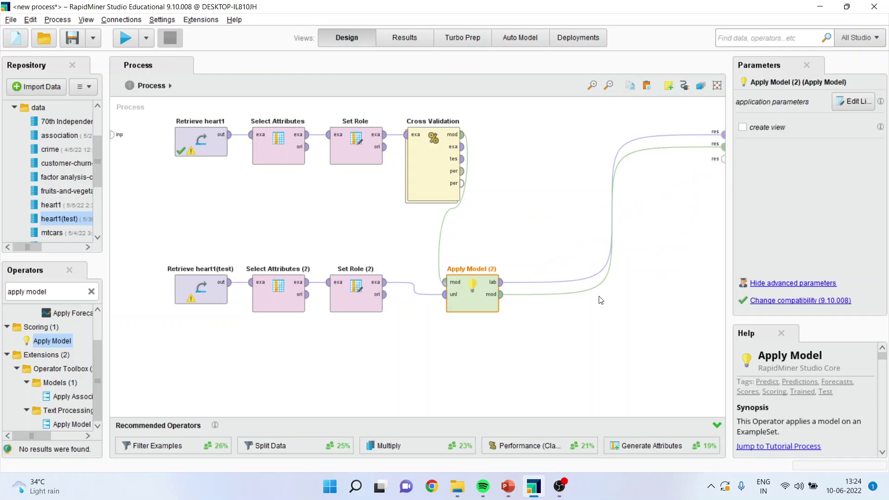
# - Run the process and sort the Apply Model (2) predictions by HeartDisease, Yes rows first
pyautogui.click(125, 38)
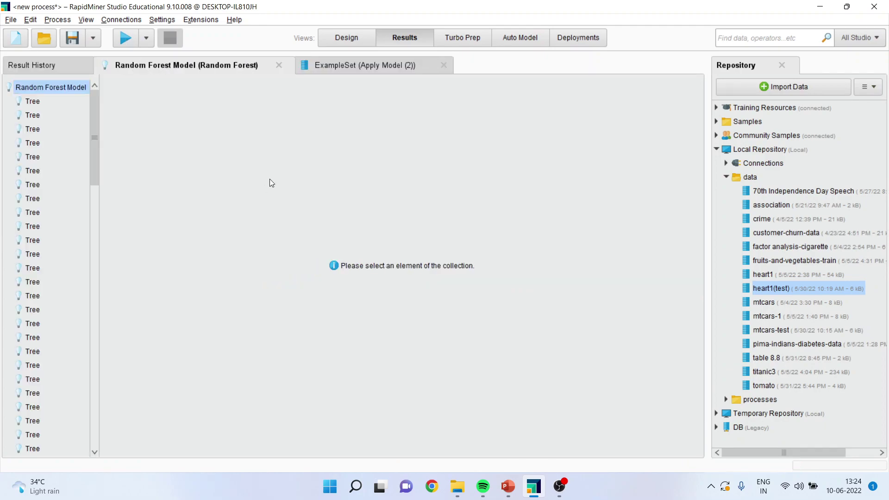
pyautogui.click(349, 68)
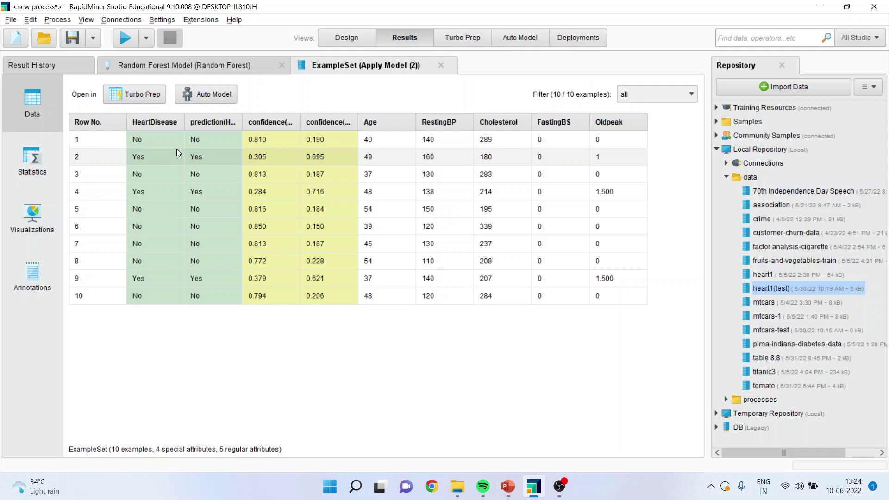
pyautogui.moveTo(154, 138); pyautogui.dragTo(205, 138)
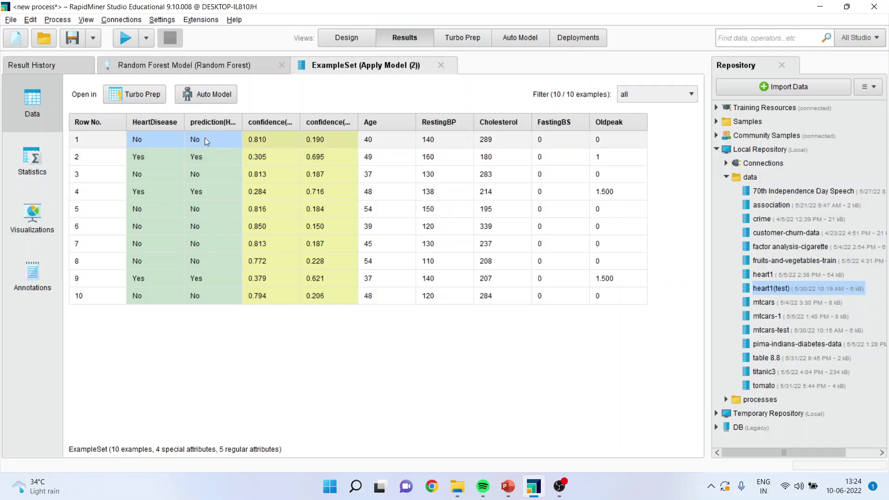
pyautogui.click(160, 121)
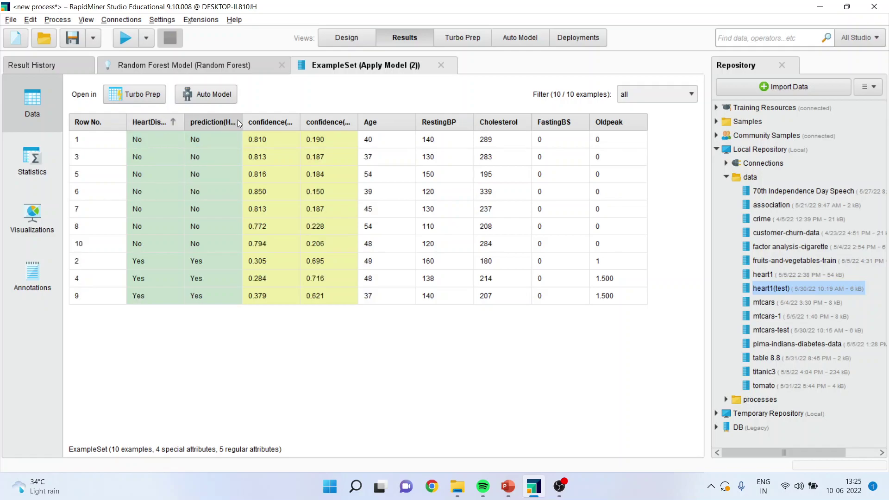
pyautogui.moveTo(237, 120); pyautogui.dragTo(266, 119)
pyautogui.click(154, 121)
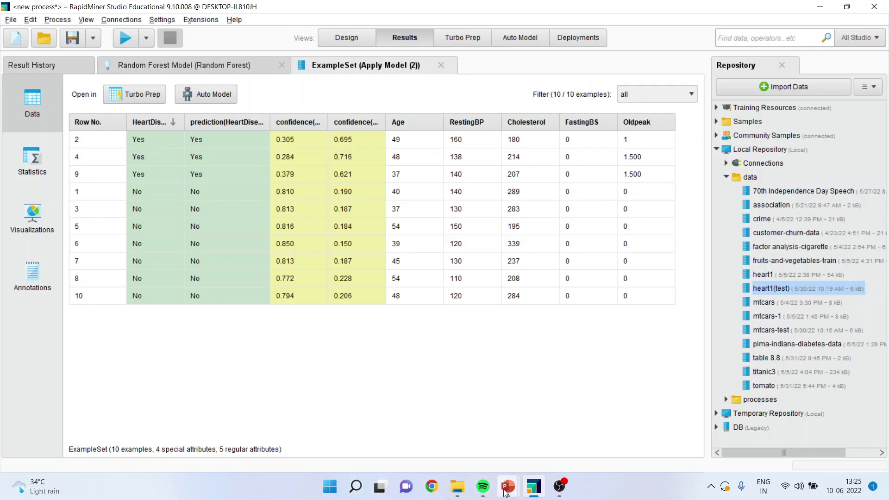
# - Switch to PowerPoint and present the Thank You slide as a slide show
pyautogui.moveTo(512, 492)
pyautogui.click(456, 438)
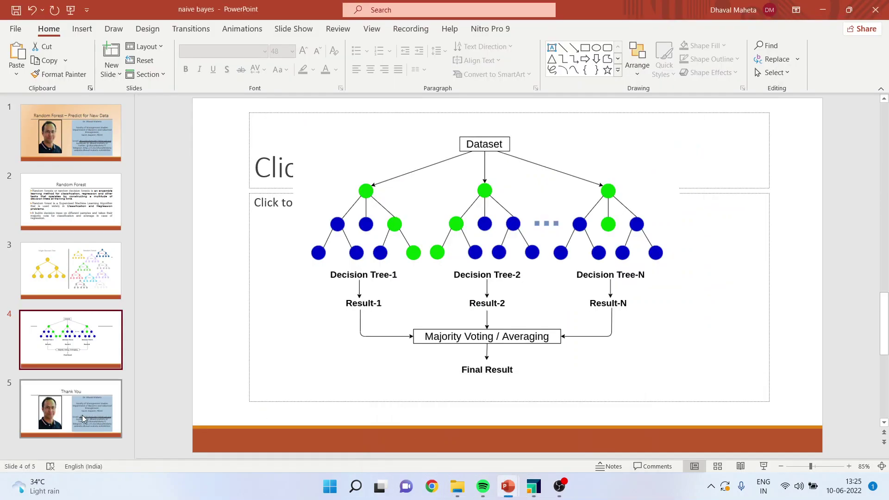
pyautogui.click(764, 466)
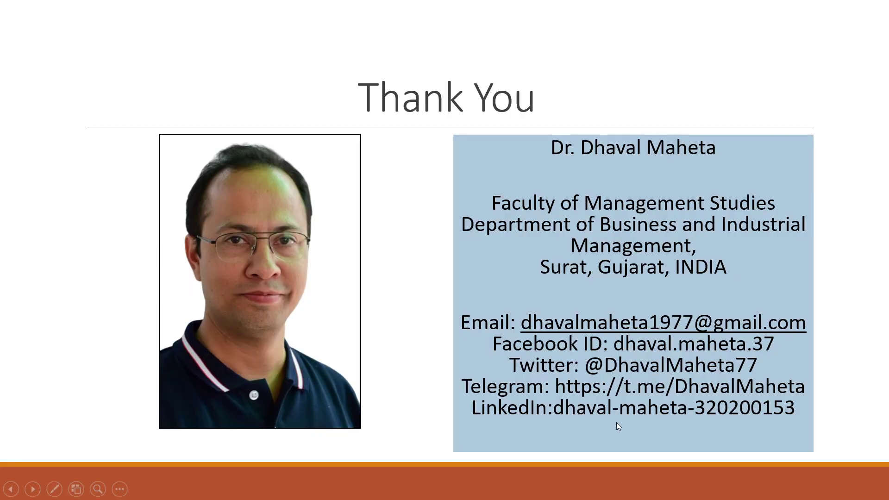